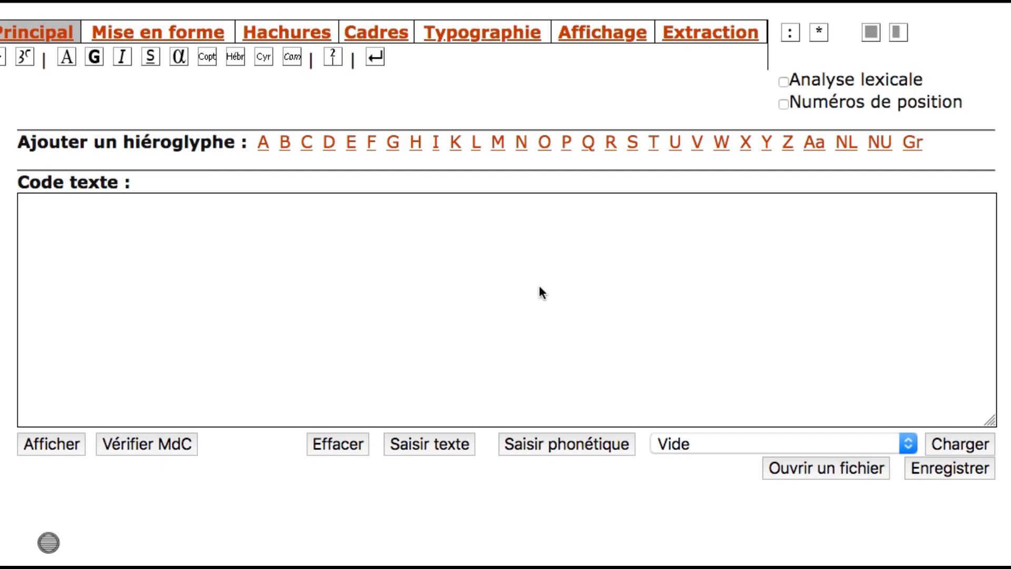
# - Preview the test code b as the leg glyph, then erase it to begin the name with mn
pyautogui.click(285, 264)
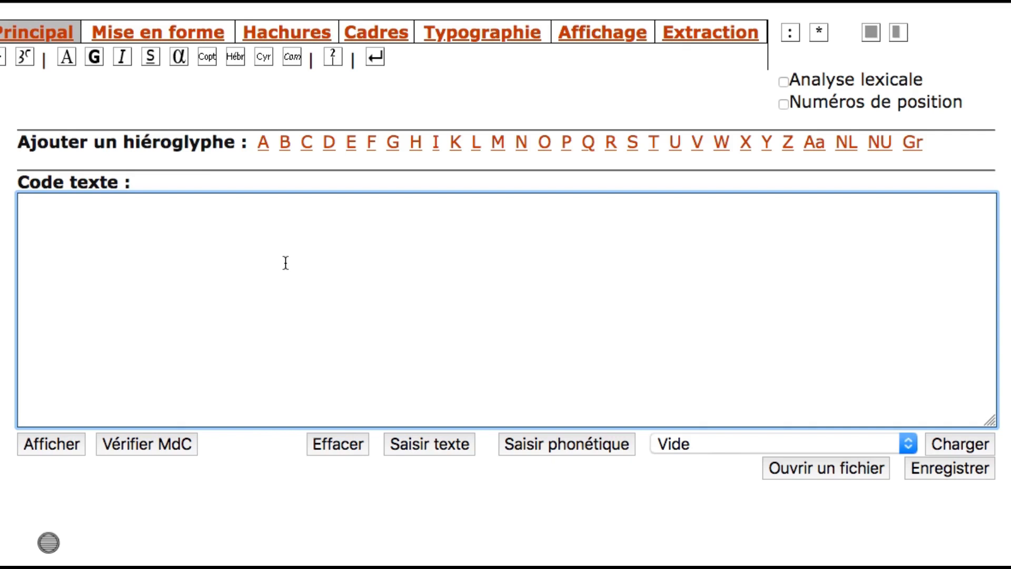
pyautogui.write('b')
pyautogui.click(57, 449)
pyautogui.press('BackSpace')
pyautogui.write('mn')
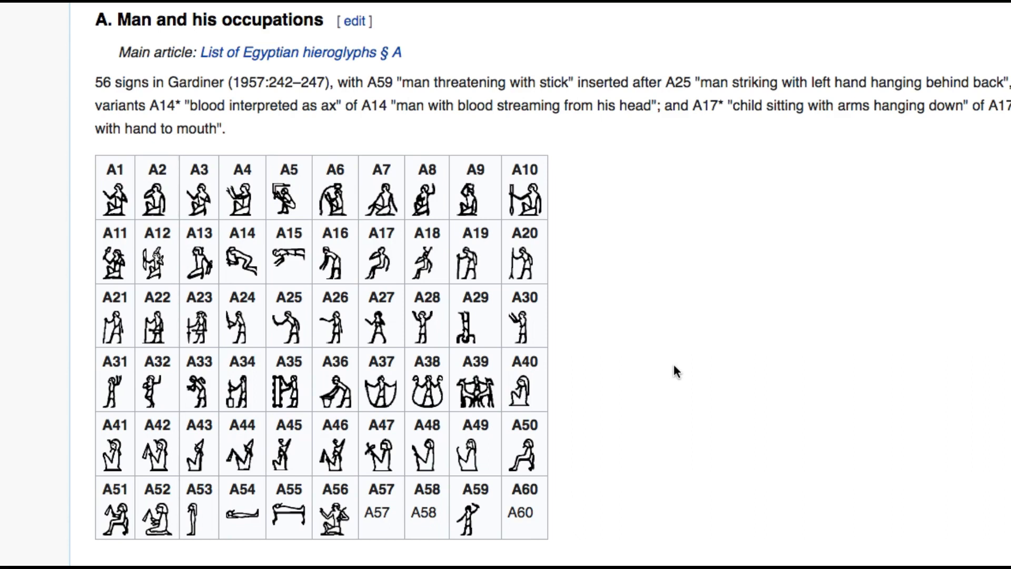
pyautogui.scroll(-3, 673, 365)
pyautogui.scroll(-2, 674, 365)
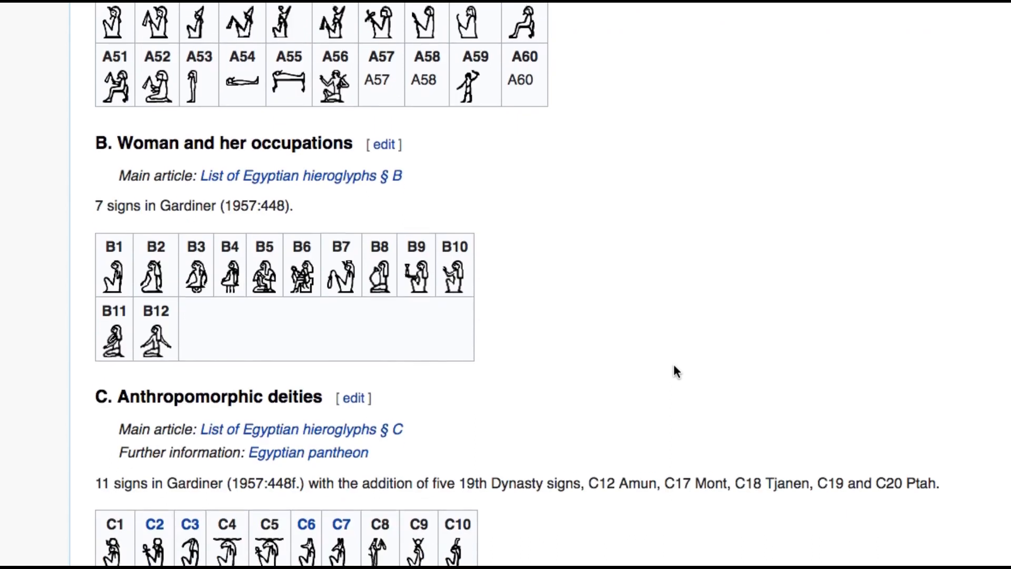
pyautogui.scroll(-3, 674, 364)
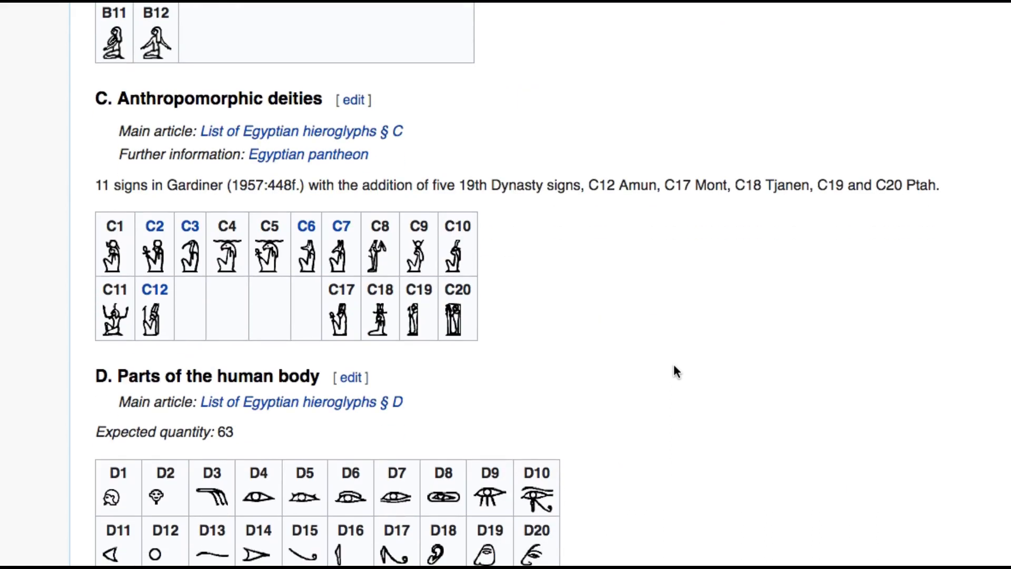
pyautogui.scroll(-2, 673, 372)
pyautogui.scroll(-4, 673, 372)
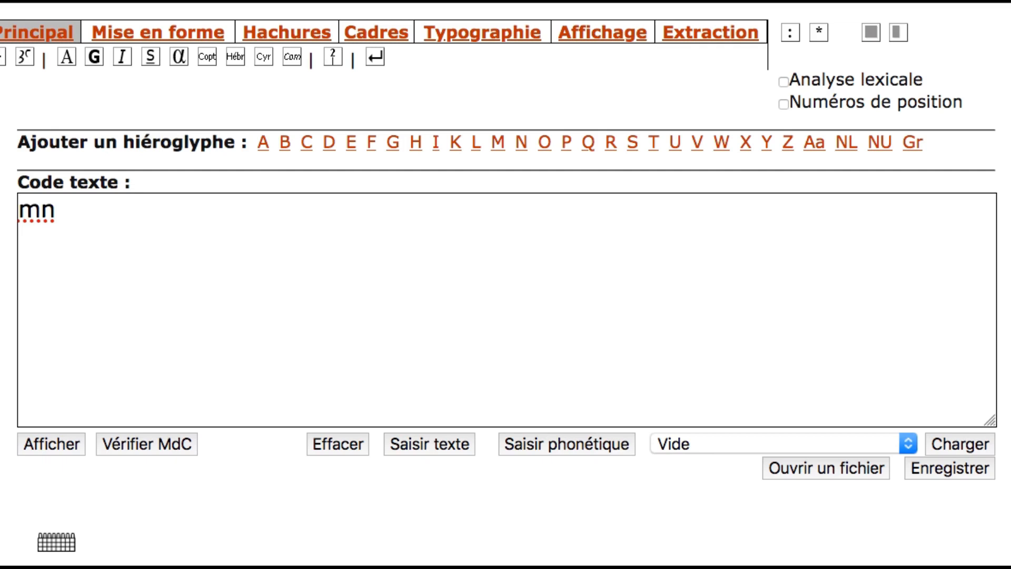
# - Replace mn with the full code i-mn-n-Htp-t-p, close the Desktop Finder window, and render the name
pyautogui.click(75, 218)
pyautogui.press('BackSpace')
pyautogui.press('BackSpace')
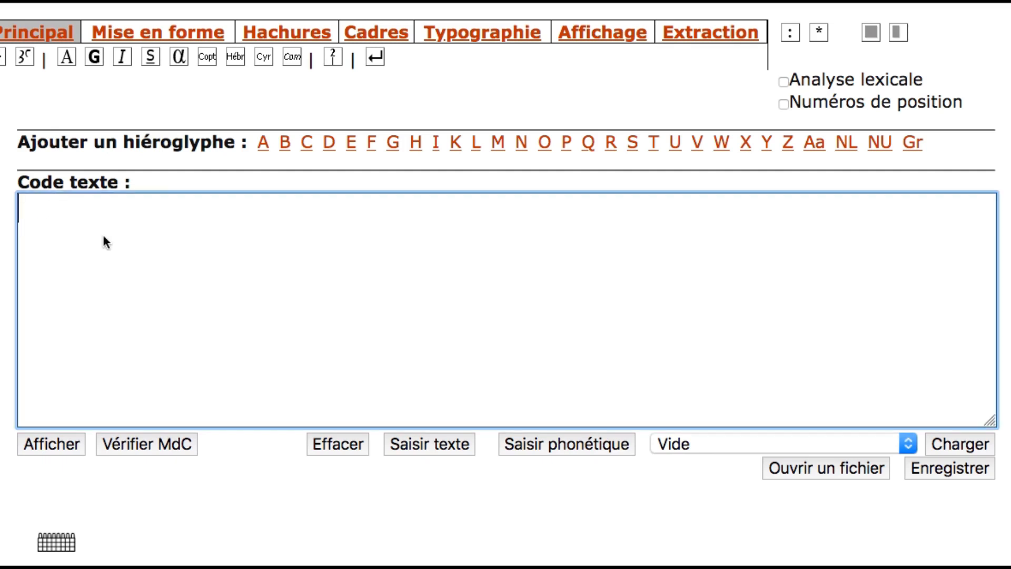
pyautogui.write('i-mn-n-Htp-t-p')
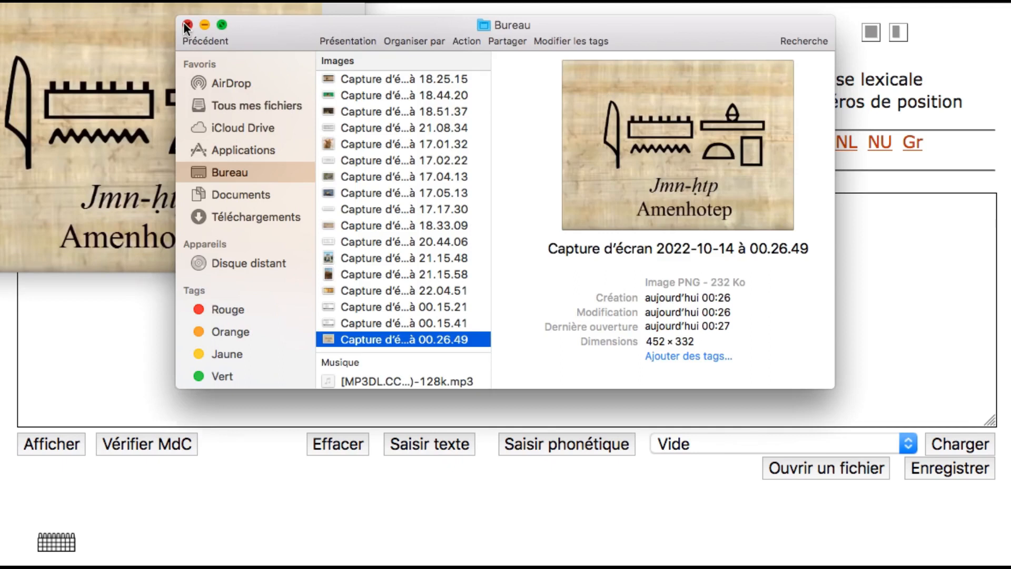
pyautogui.click(187, 24)
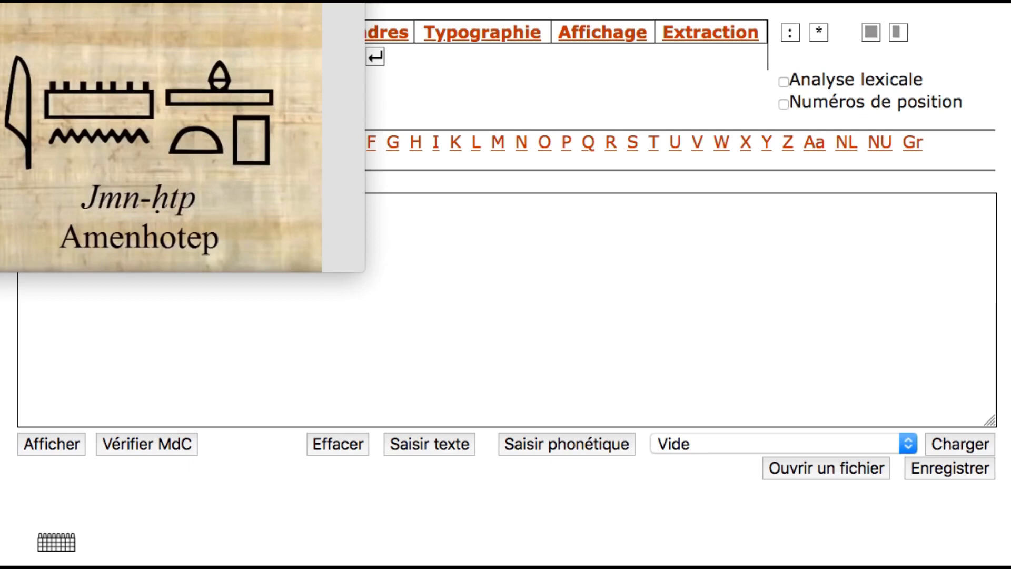
pyautogui.write('i-mn-n-Htp-t-p')
pyautogui.click(104, 223)
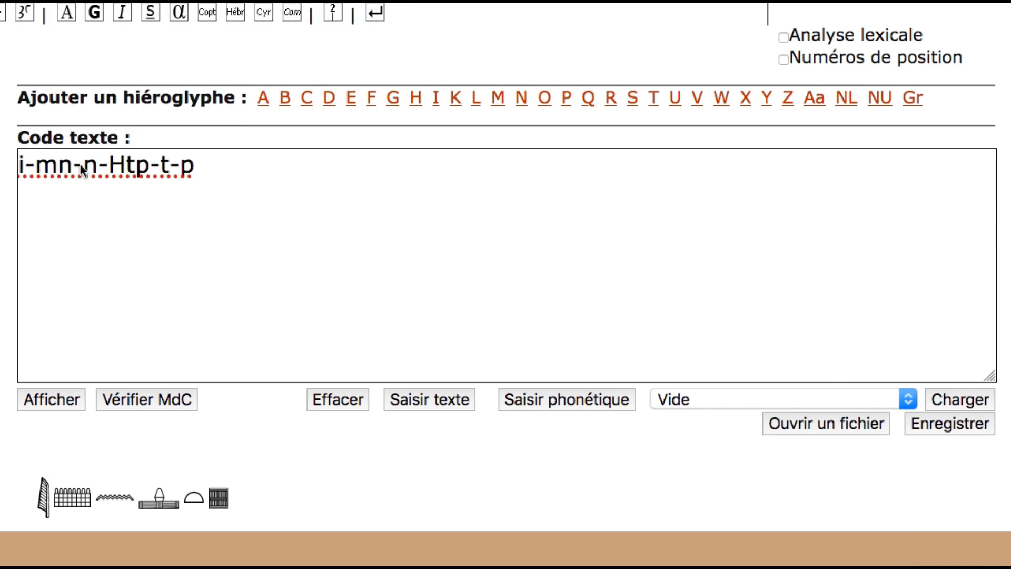
# - Change the hyphens after mn, Htp and t to colons and redraw as i-mn:n-Htp:t:p in stacked groups
pyautogui.click(83, 171)
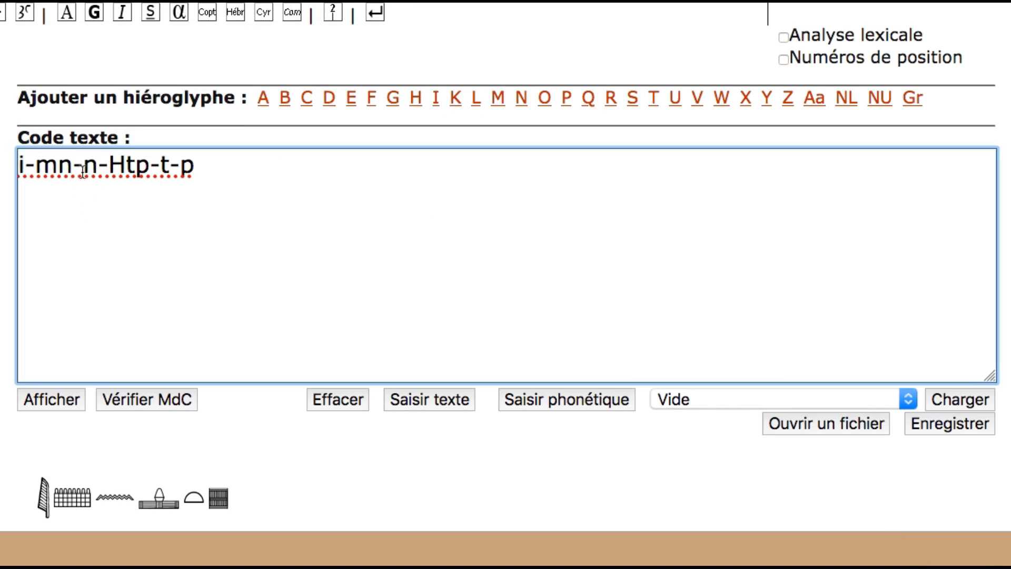
pyautogui.press('BackSpace')
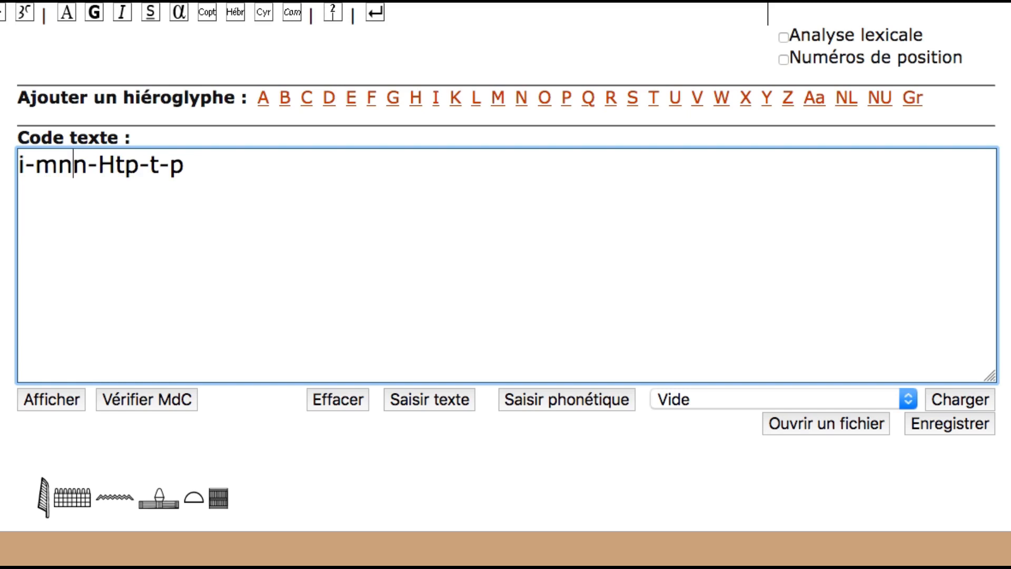
pyautogui.write(':')
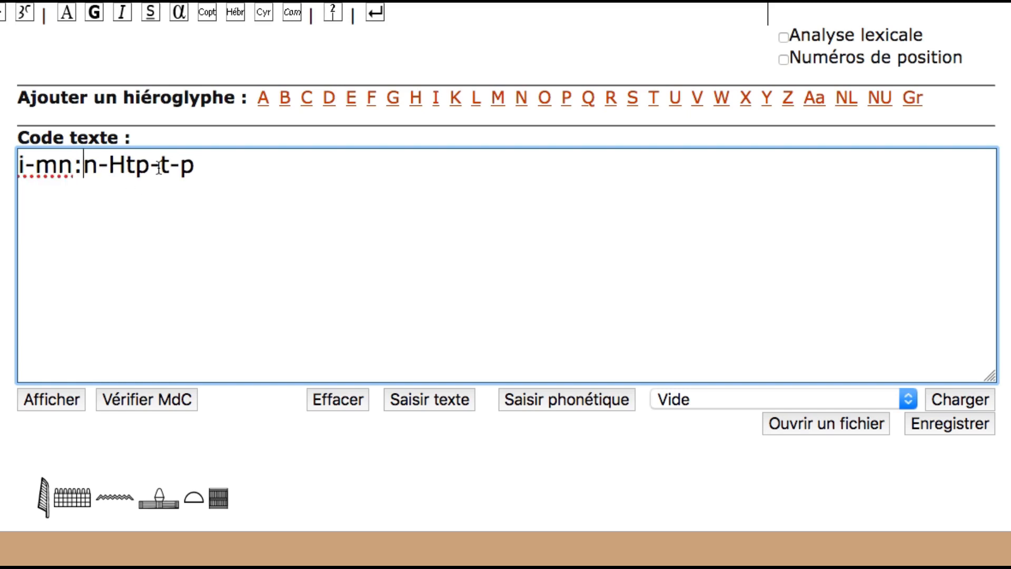
pyautogui.click(161, 167)
pyautogui.press('BackSpace')
pyautogui.write(':')
pyautogui.click(181, 167)
pyautogui.press('BackSpace')
pyautogui.write(':t:')
pyautogui.click(58, 399)
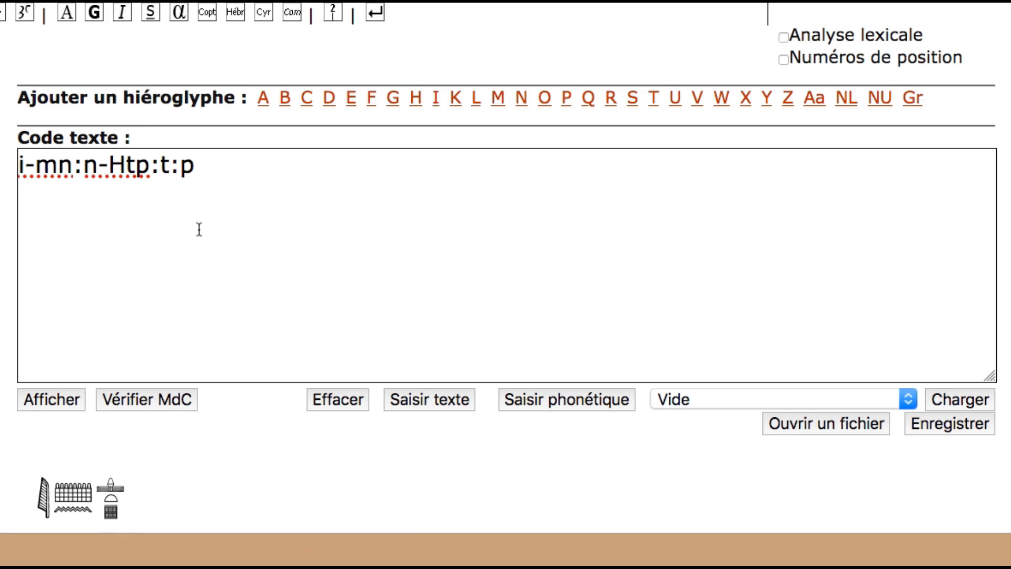
# - Swap the colon between t and p for * and redraw with t and p side by side
pyautogui.click(183, 164)
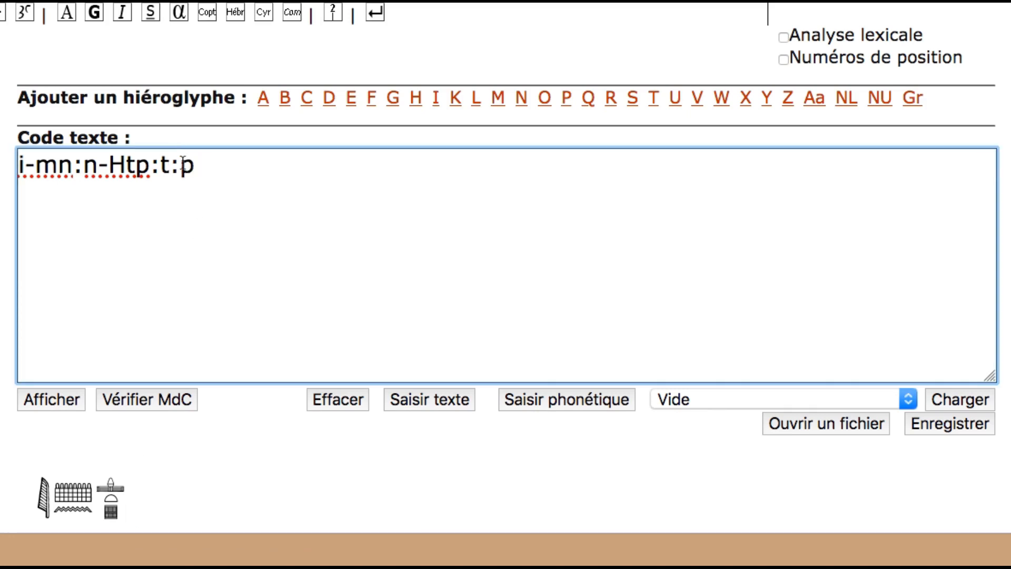
pyautogui.press('BackSpace')
pyautogui.write('$')
pyautogui.press('BackSpace')
pyautogui.write('*')
pyautogui.click(55, 399)
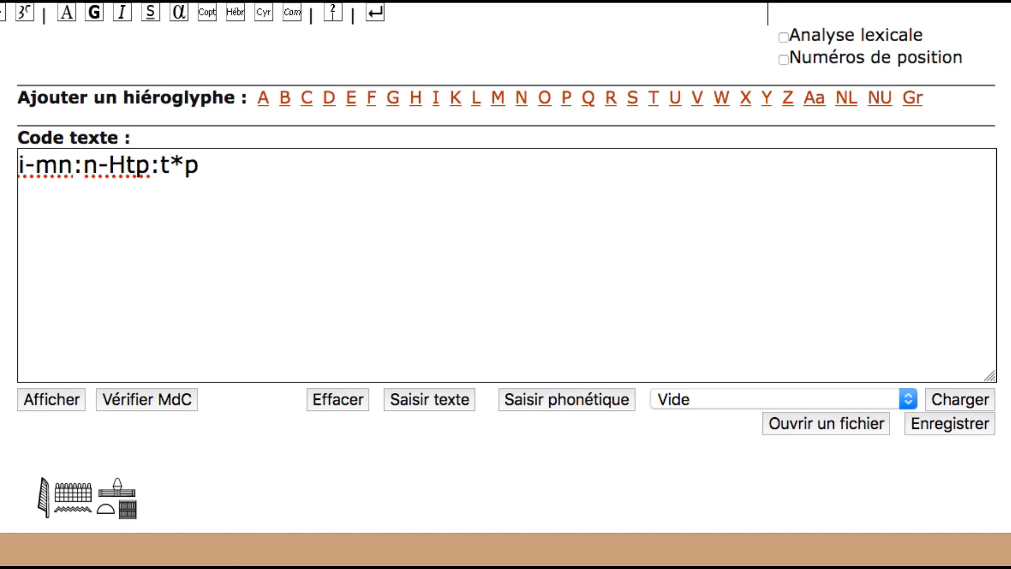
pyautogui.click(57, 400)
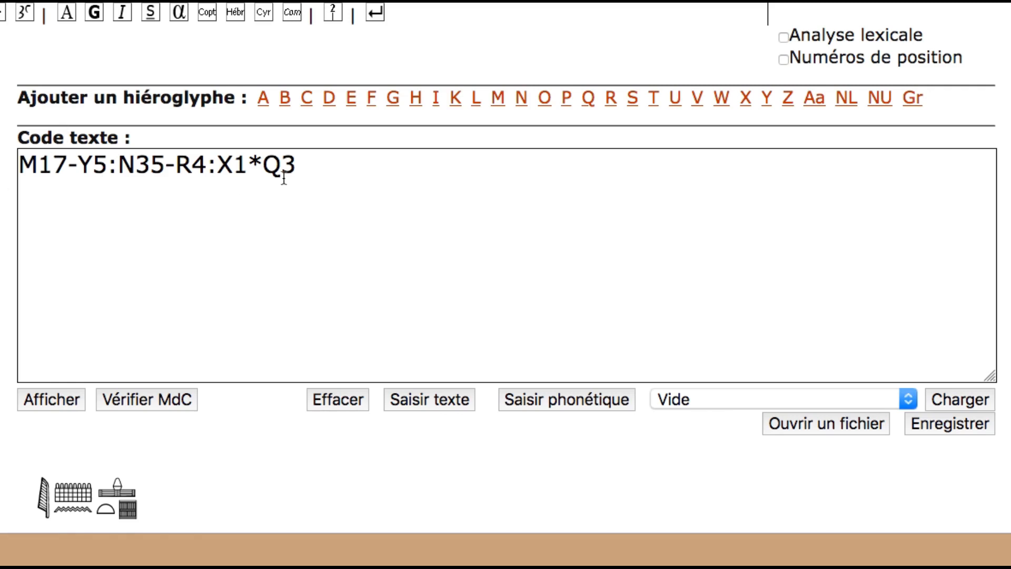
pyautogui.click(128, 510)
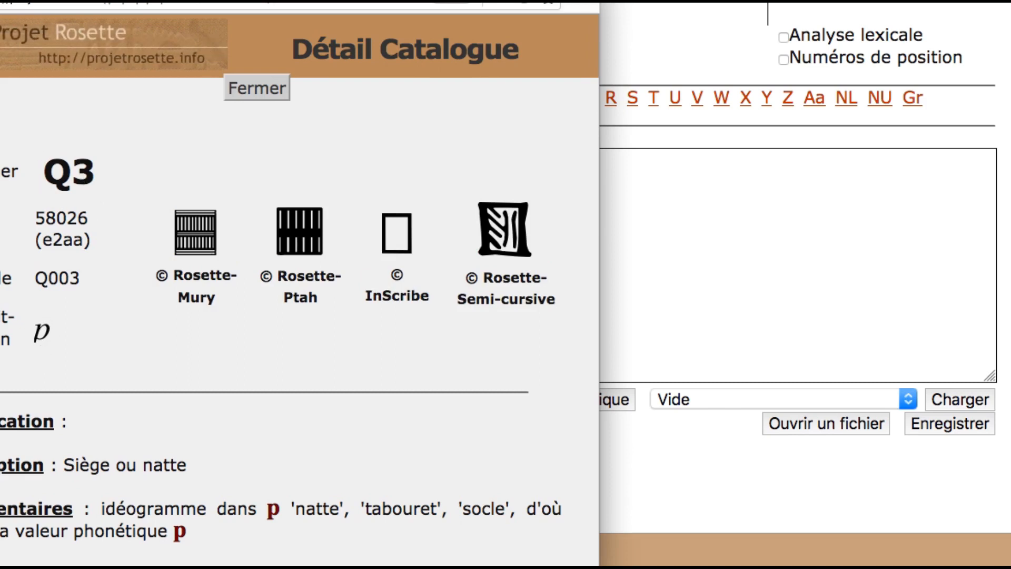
pyautogui.press('super+w')
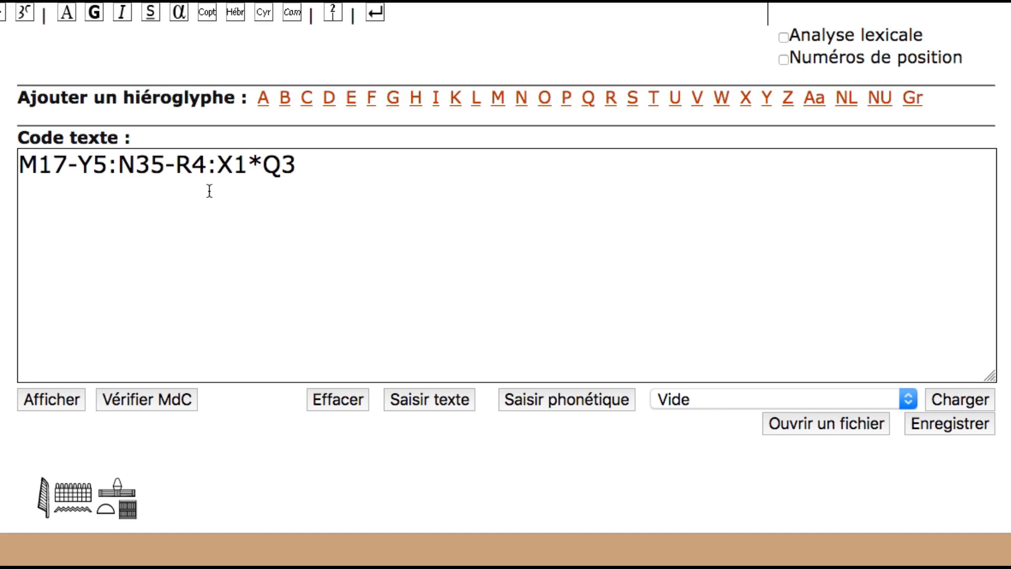
# - Delete the Amenhotep code and render h, then H, as single hieroglyphs
pyautogui.moveTo(320, 153); pyautogui.dragTo(26, 141)
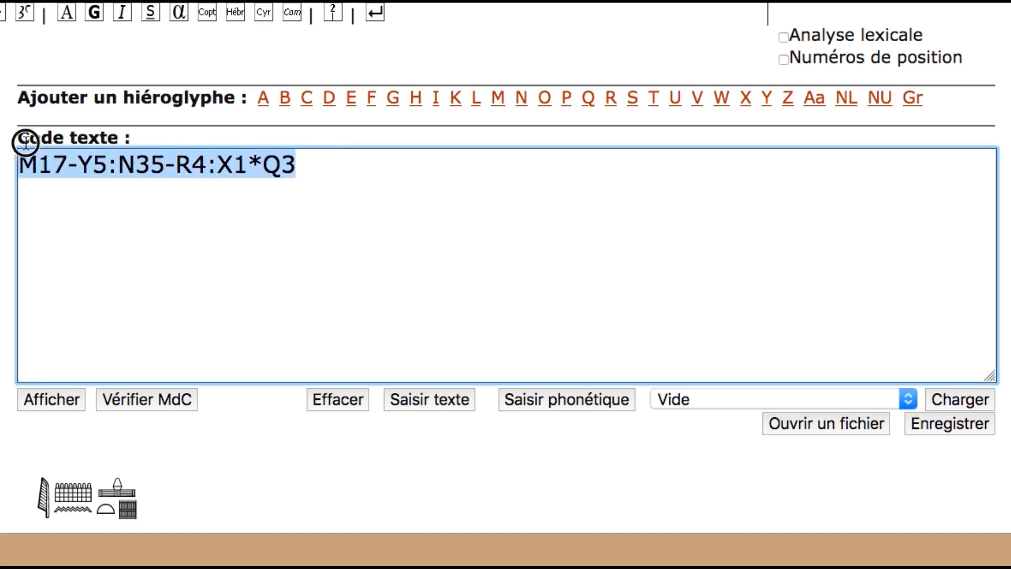
pyautogui.press('BackSpace')
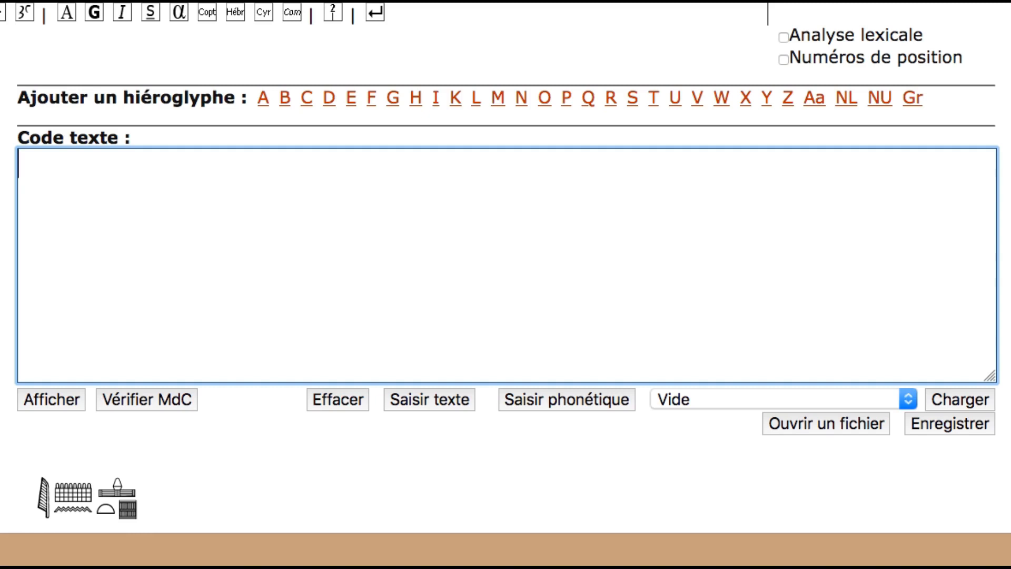
pyautogui.write('h')
pyautogui.click(38, 398)
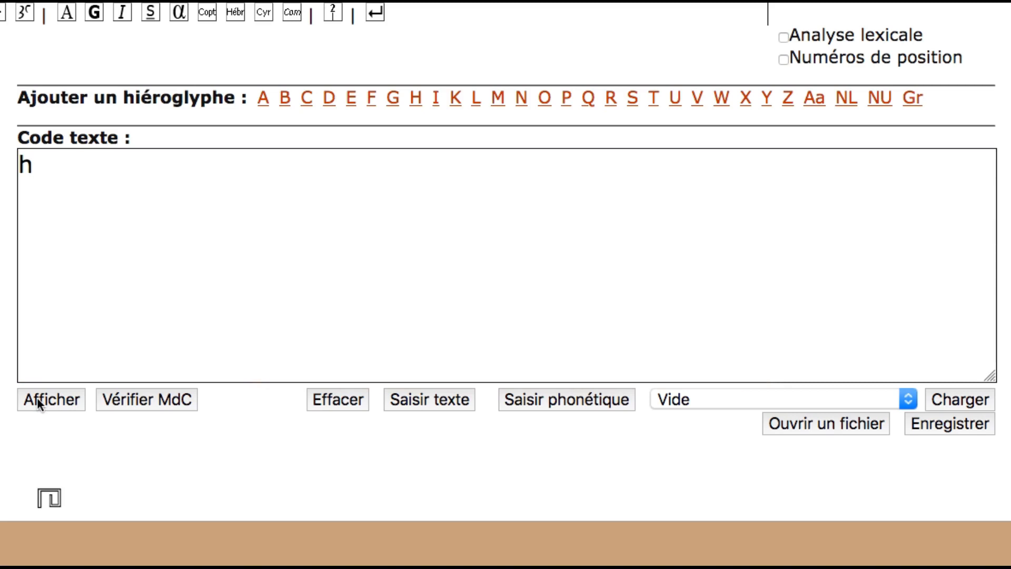
pyautogui.click(48, 163)
pyautogui.press('BackSpace')
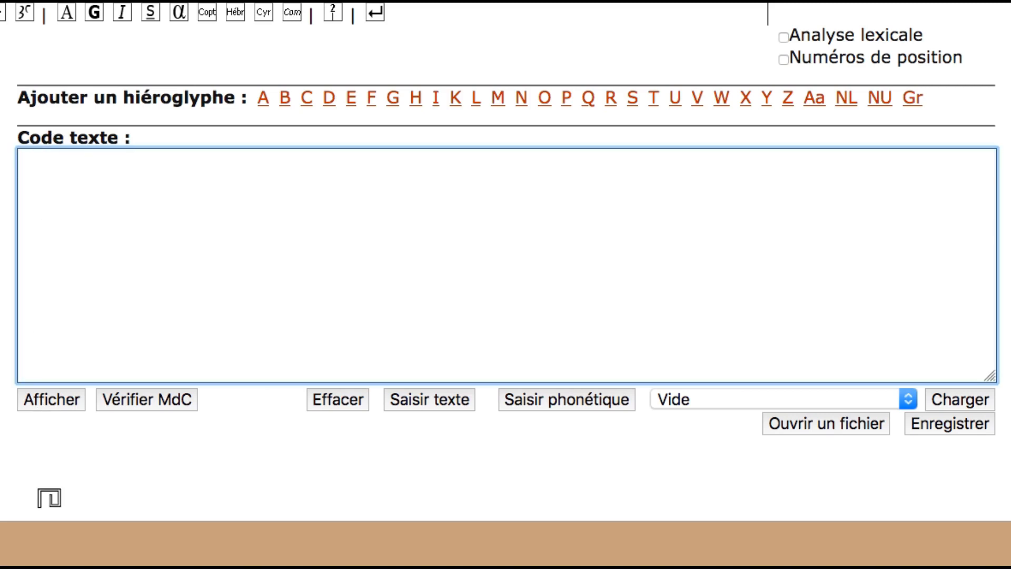
pyautogui.write('H')
pyautogui.click(58, 405)
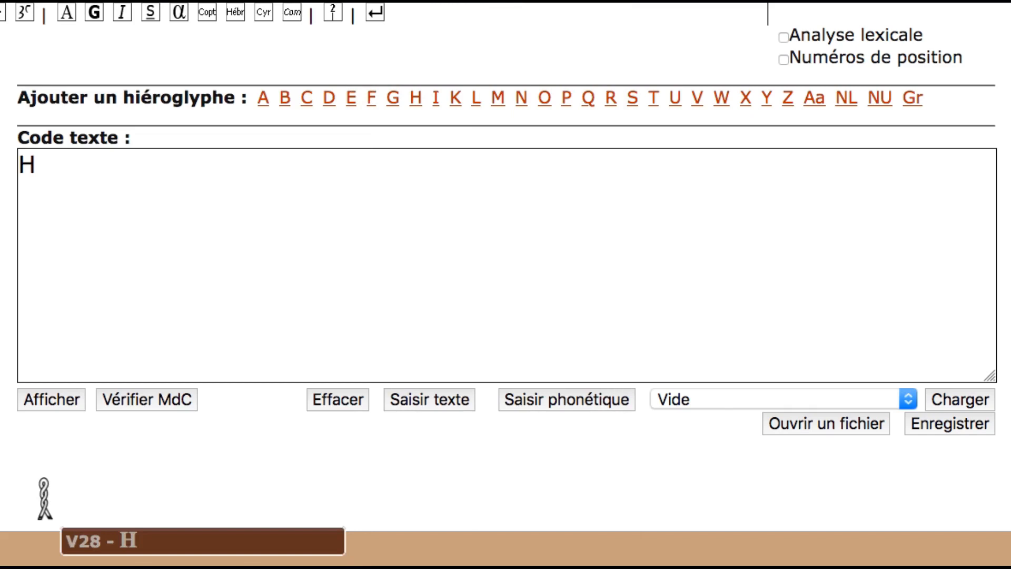
# - Replace H with X, render the Aa1 placenta sign, and view then close its catalogue entry
pyautogui.moveTo(44, 174); pyautogui.dragTo(2, 168)
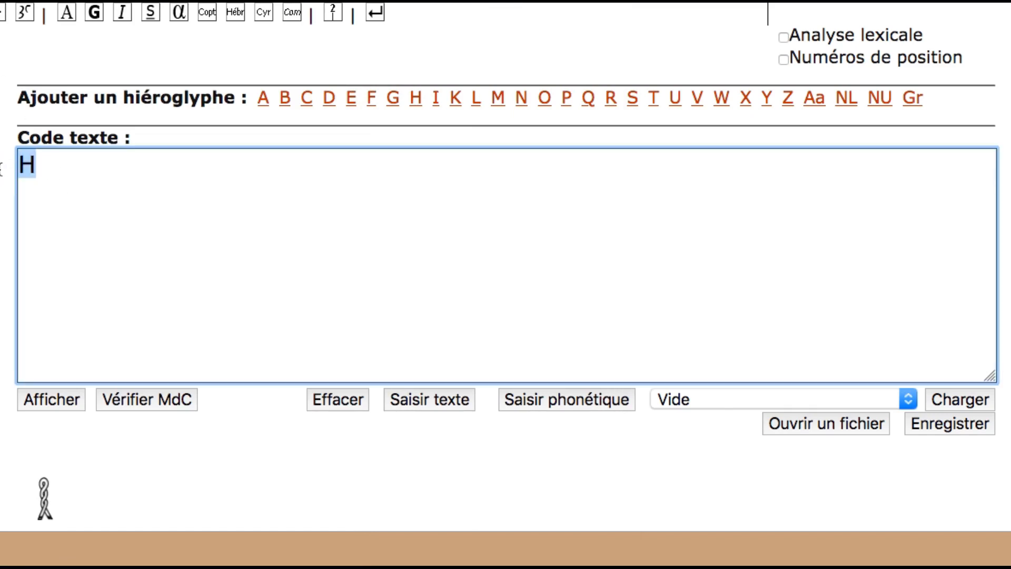
pyautogui.write('X')
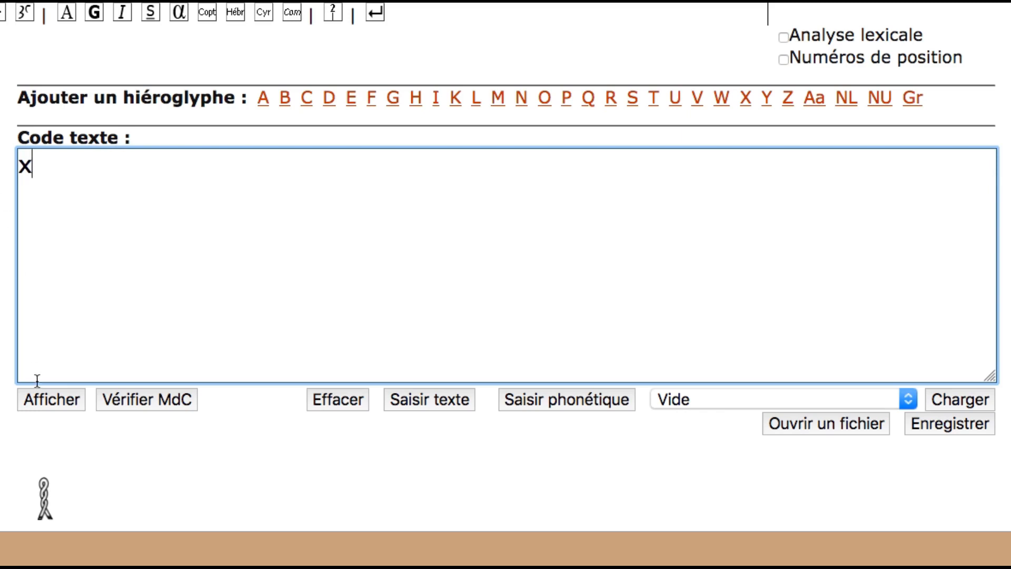
pyautogui.click(40, 402)
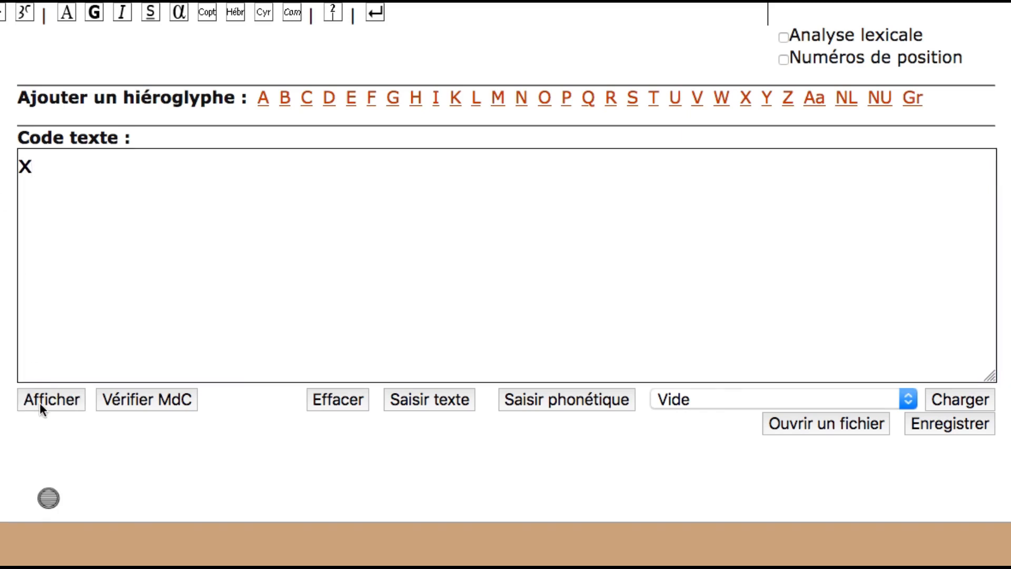
pyautogui.click(51, 497)
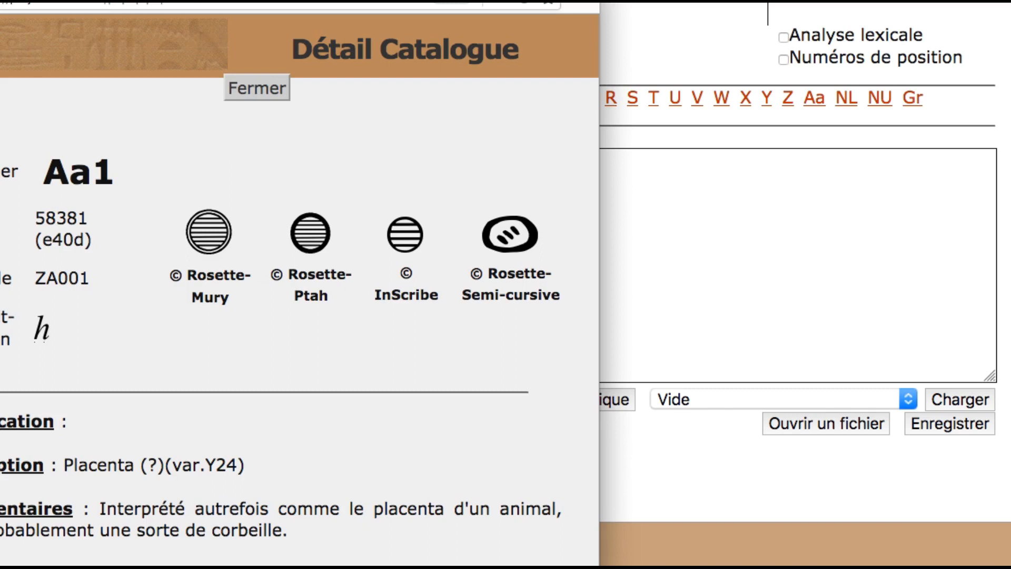
pyautogui.press('super+w')
pyautogui.click(32, 174)
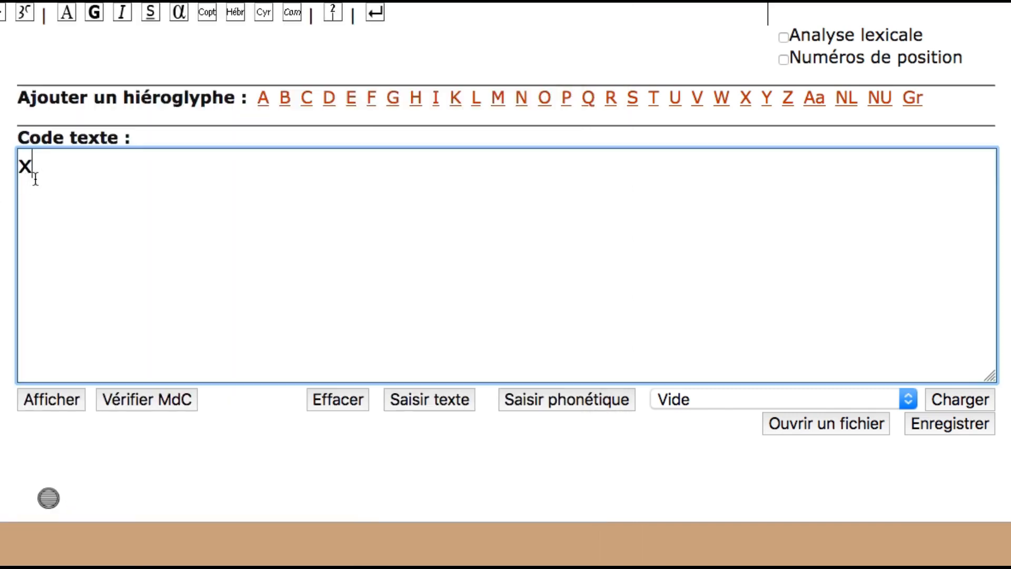
# - Render a retyped X, then a, clearing each before changing the code to A for the vulture sign
pyautogui.press('BackSpace')
pyautogui.write('X')
pyautogui.click(62, 401)
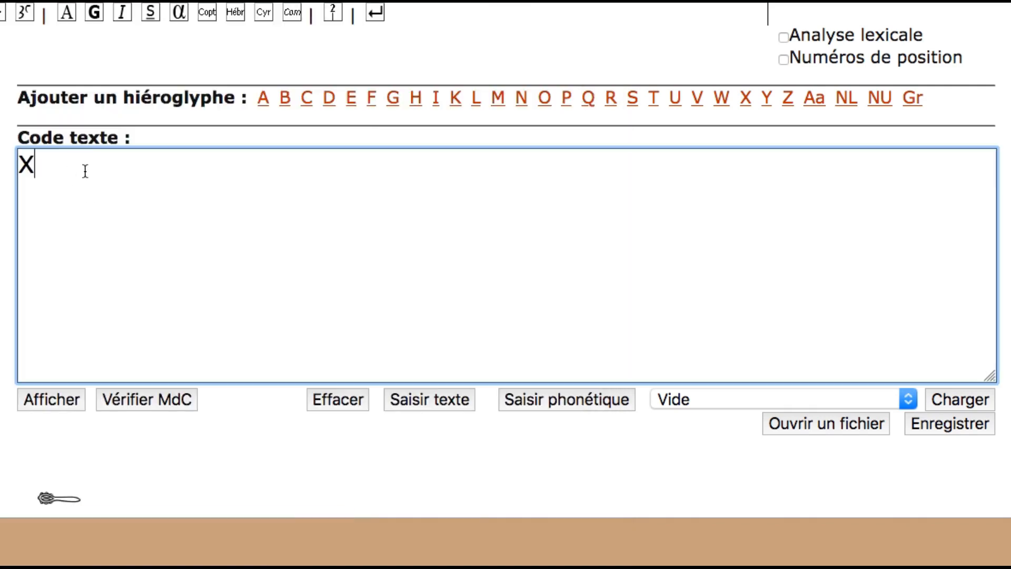
pyautogui.press('BackSpace')
pyautogui.write('a')
pyautogui.click(52, 402)
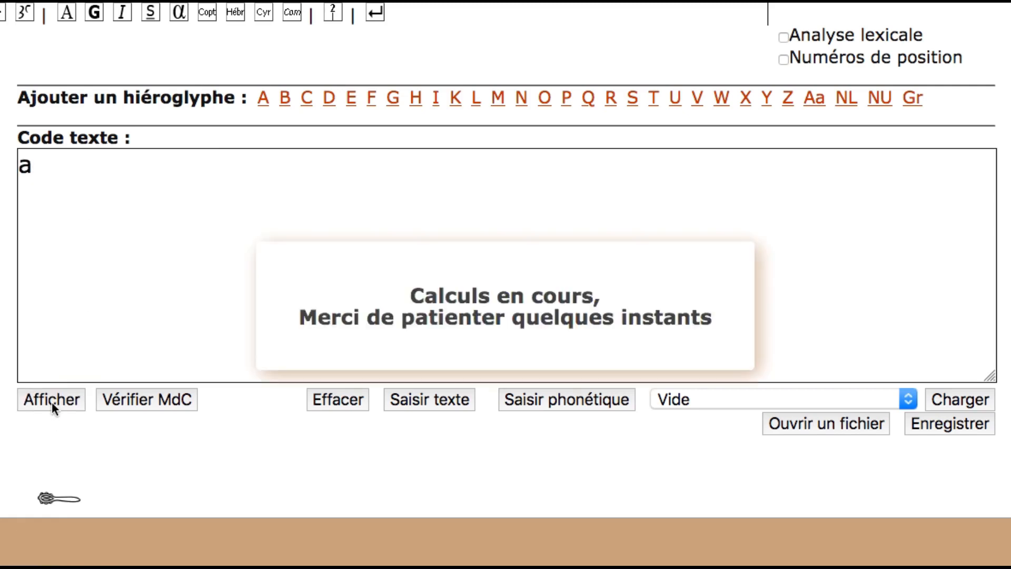
pyautogui.click(34, 188)
pyautogui.press('BackSpace')
pyautogui.write('A')
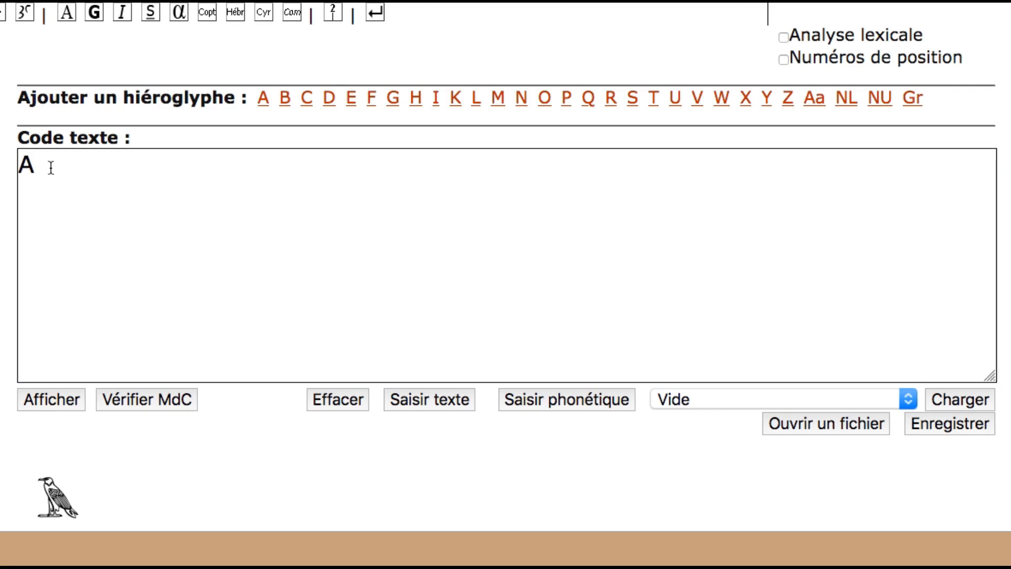